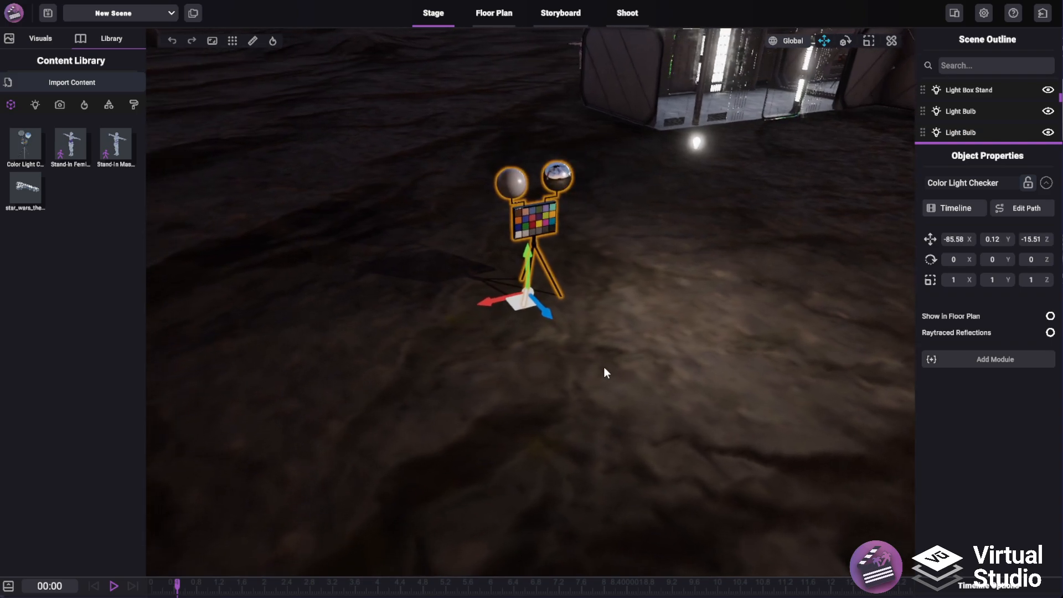
Open the Path Editor for the Color Light Checker and move the editor window aside
click(1047, 186)
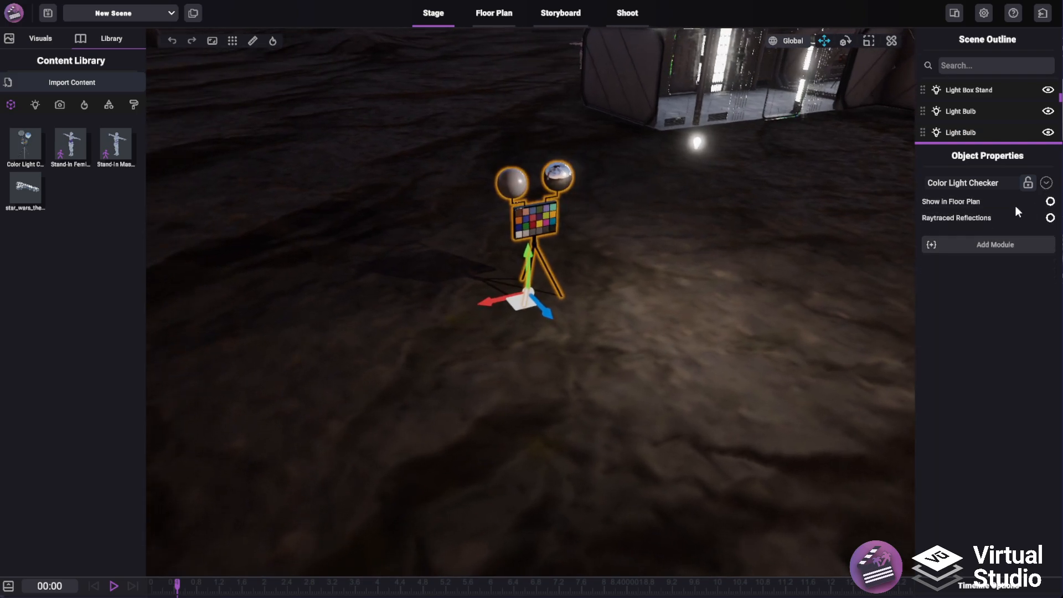
click(1048, 186)
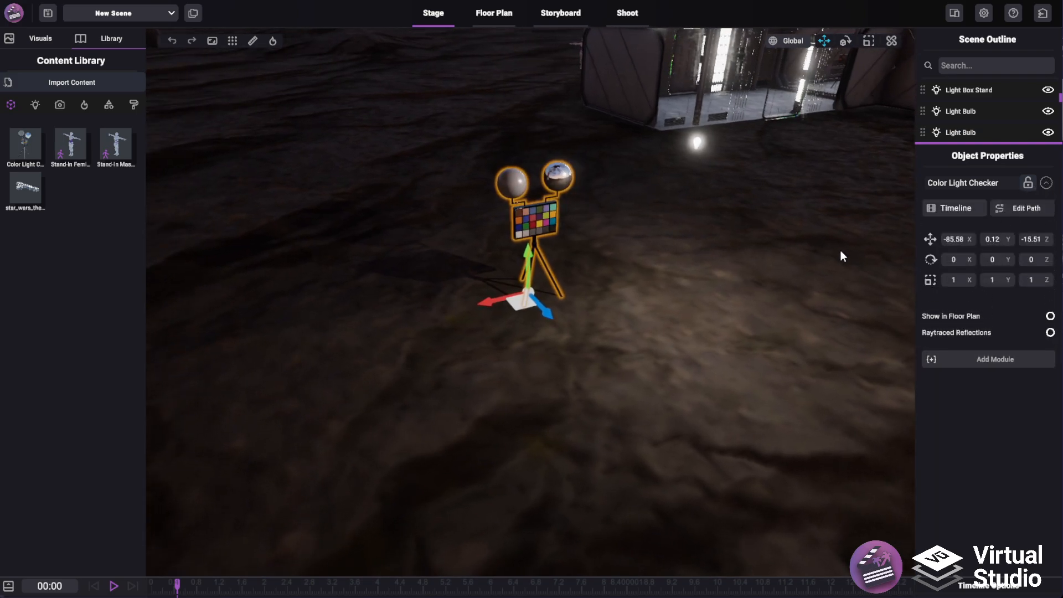
click(1023, 211)
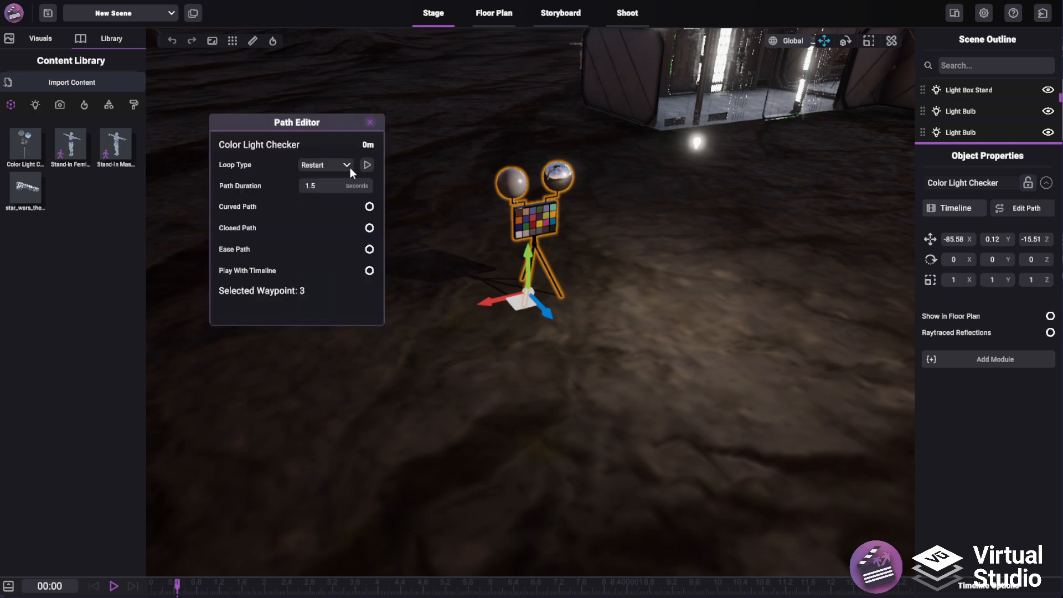
mouse_move(290, 127)
mouse_down()
mouse_move(306, 140)
mouse_move(284, 139)
mouse_up()
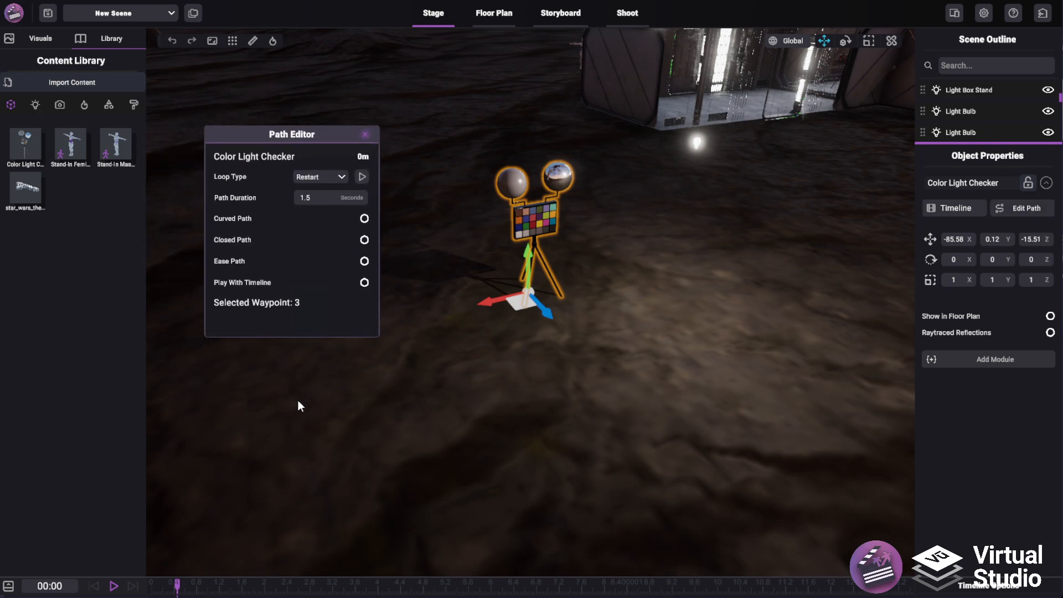
Draw the first straight path segment from the checker, about 6.4 m long
right_drag(637, 389, 577, 407)
scroll(577, 408, down, 3)
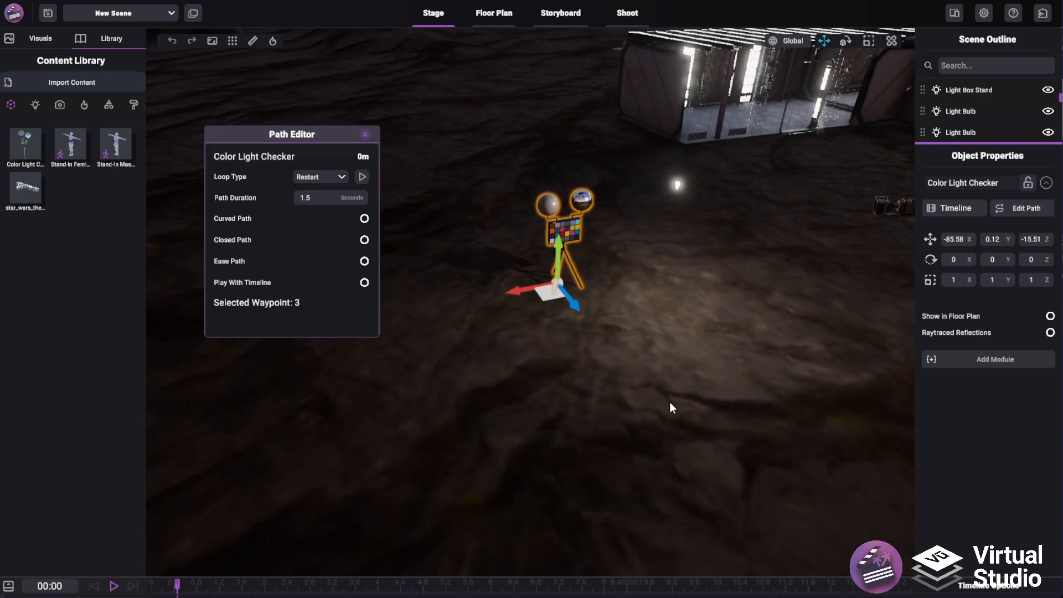
click(649, 437)
right_drag(576, 395, 908, 333)
right_drag(555, 247, 631, 307)
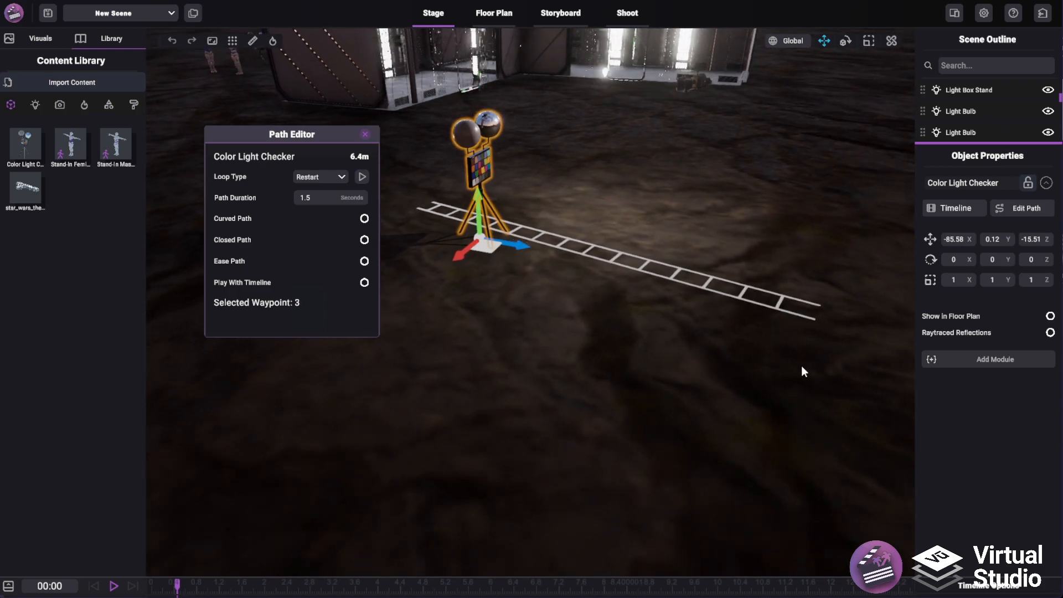
click(776, 294)
Close the Path Editor, reselect the Color Light Checker and reopen its path for editing
click(366, 134)
right_drag(451, 148, 640, 227)
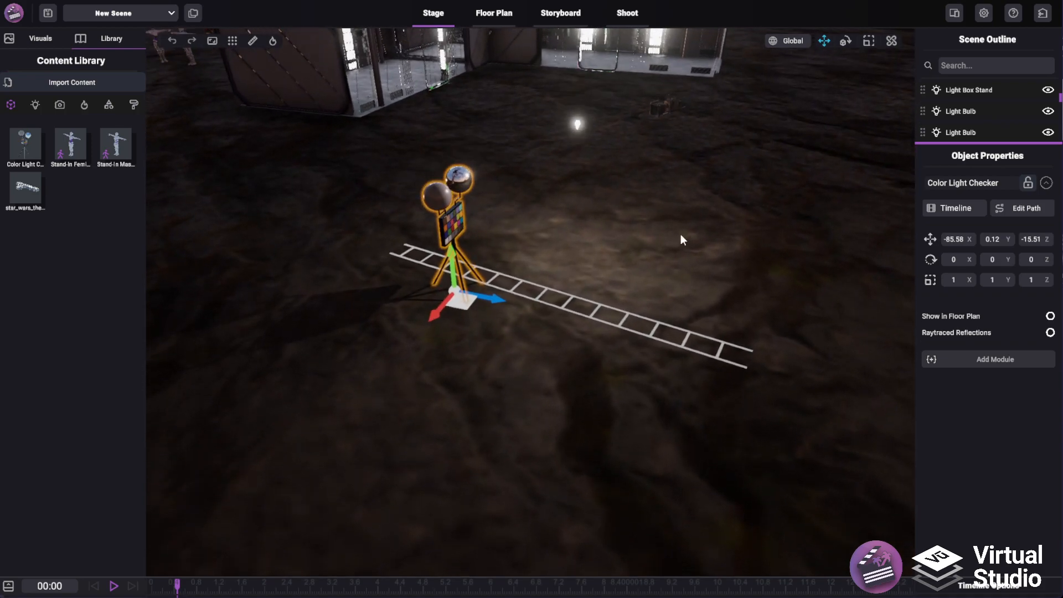
click(553, 297)
right_drag(449, 301, 572, 414)
click(430, 256)
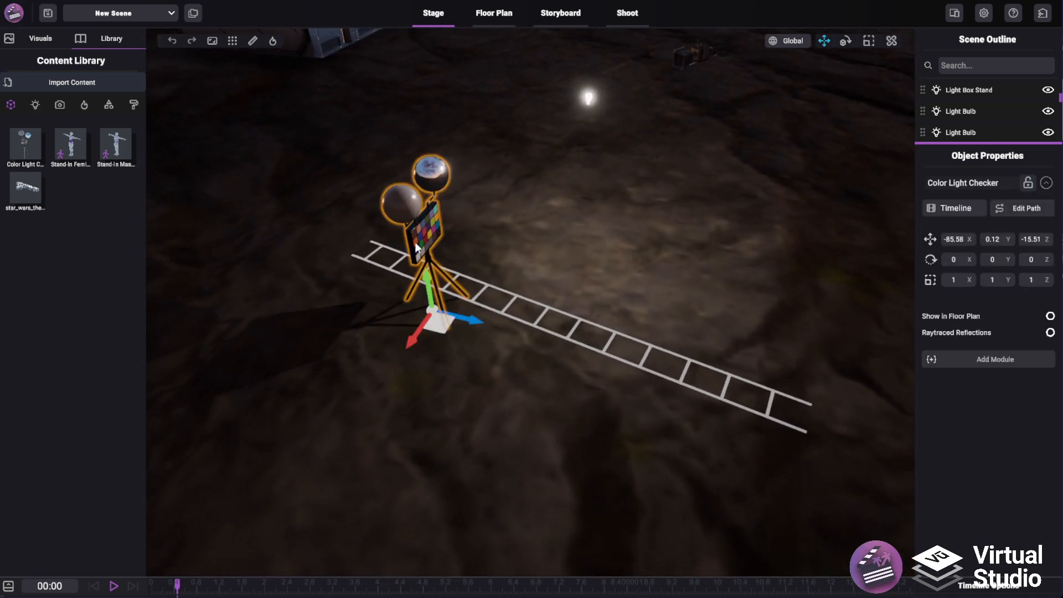
drag(440, 324, 380, 261)
click(1035, 211)
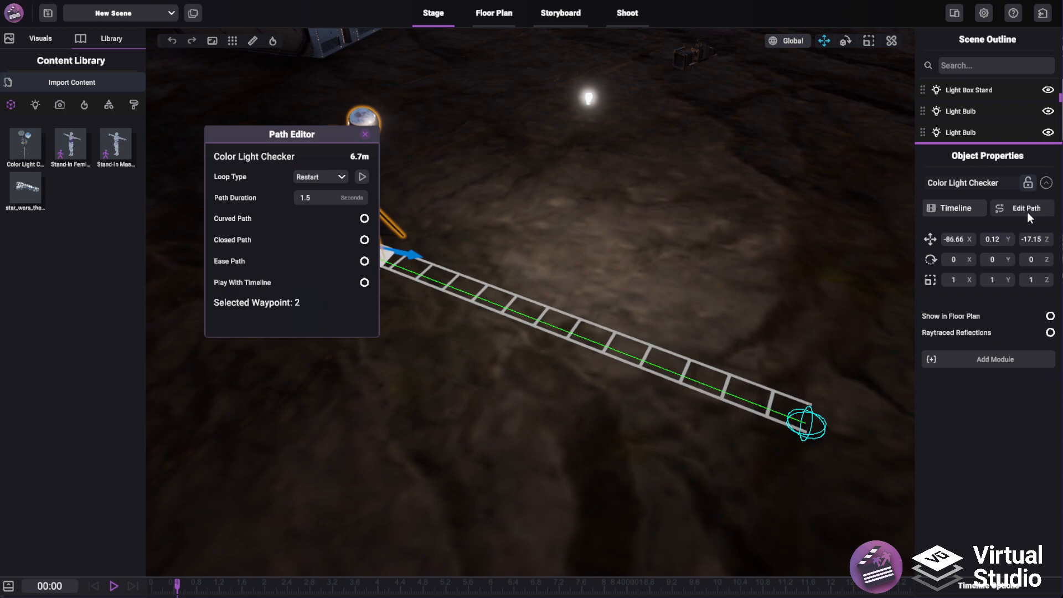
Add a waypoint that bends the path into an L shape about 10.9 m long
right_drag(658, 323, 563, 243)
drag(724, 375, 775, 313)
click(701, 483)
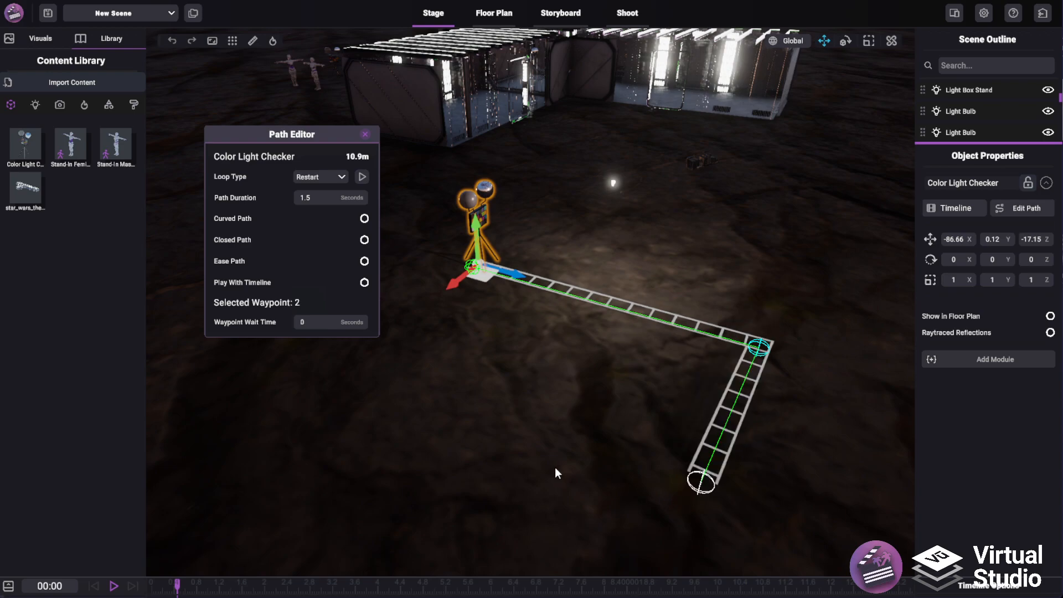
Add a fourth waypoint near the start and delete a stray extra waypoint
click(555, 467)
click(443, 375)
drag(554, 469, 586, 443)
click(587, 444)
key(Delete)
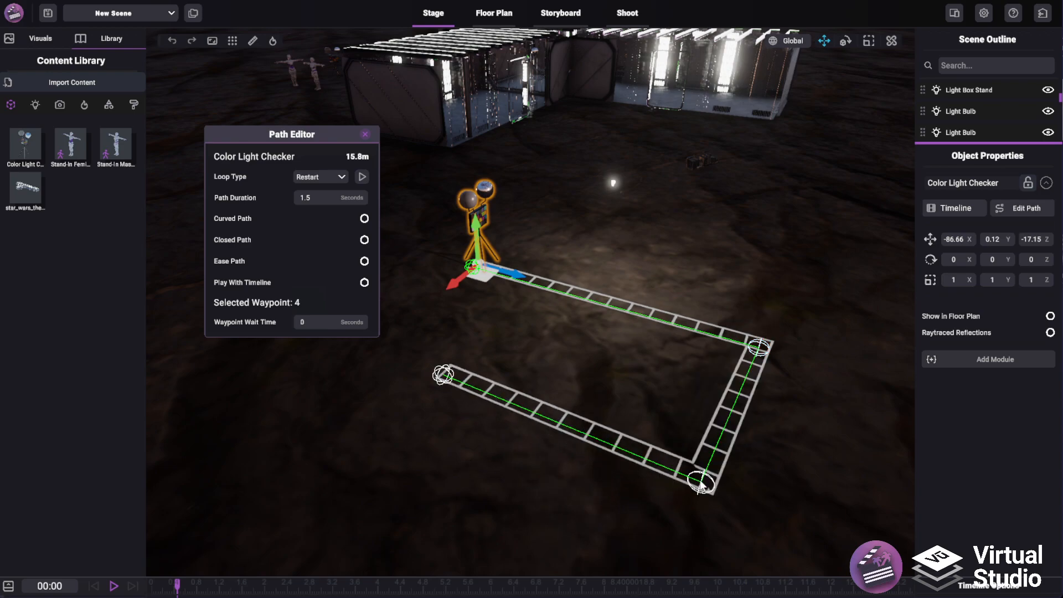
Reposition the path's waypoints into a rough rectangle about 13.9 m long
drag(441, 389, 523, 354)
drag(535, 217, 560, 375)
right_drag(560, 375, 697, 457)
scroll(697, 456, down, 1)
drag(532, 233, 567, 146)
drag(504, 218, 460, 210)
click(579, 207)
drag(561, 154, 498, 174)
drag(481, 230, 509, 236)
right_drag(645, 294, 611, 273)
drag(258, 146, 258, 181)
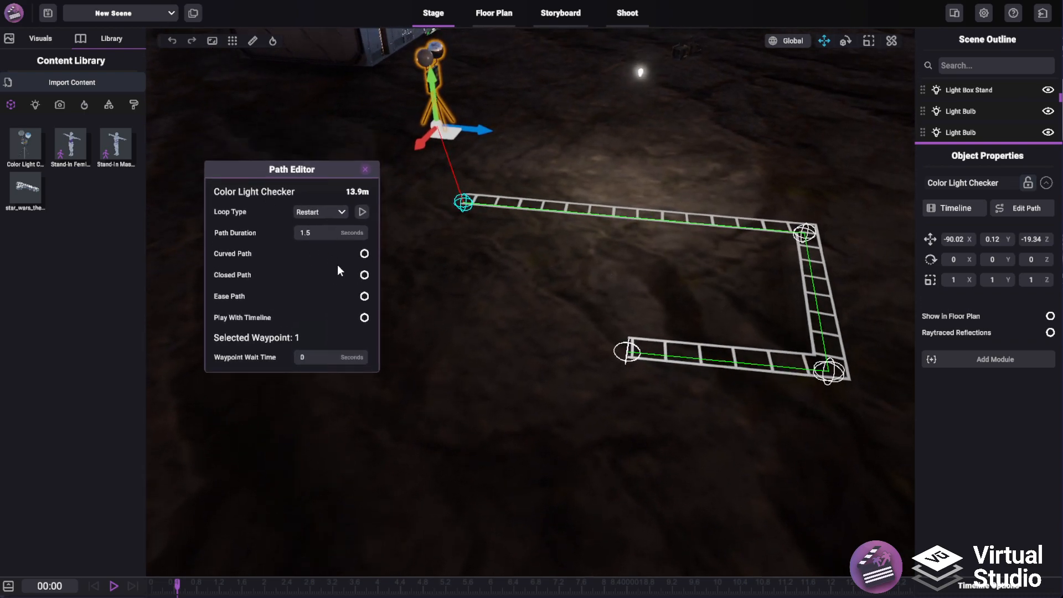
Set the path's loop type to Yoyo
click(330, 217)
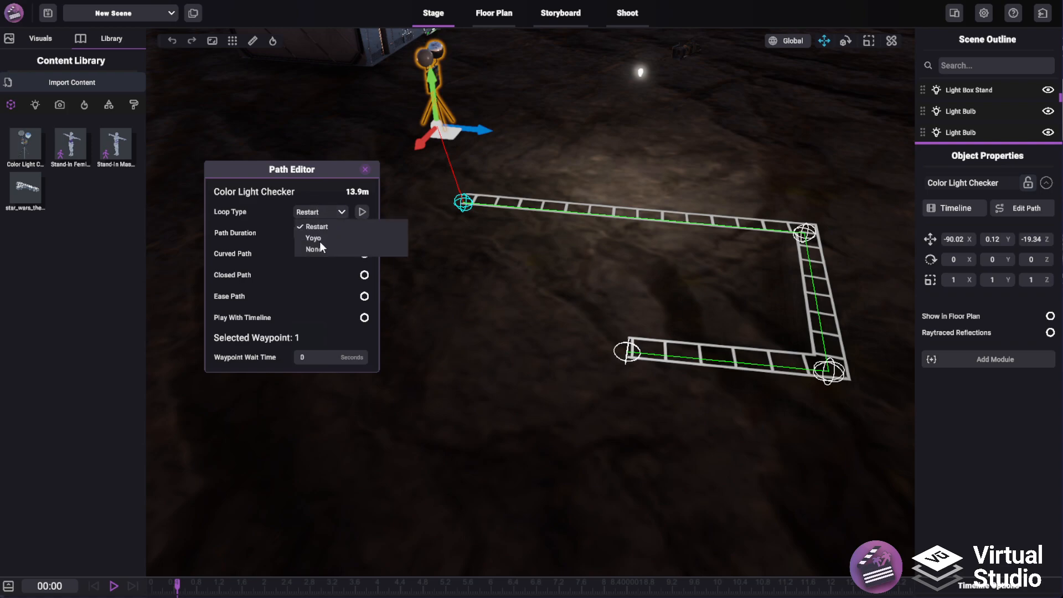
click(316, 251)
click(320, 214)
click(311, 238)
Set the path duration to 3 seconds
click(314, 212)
click(319, 198)
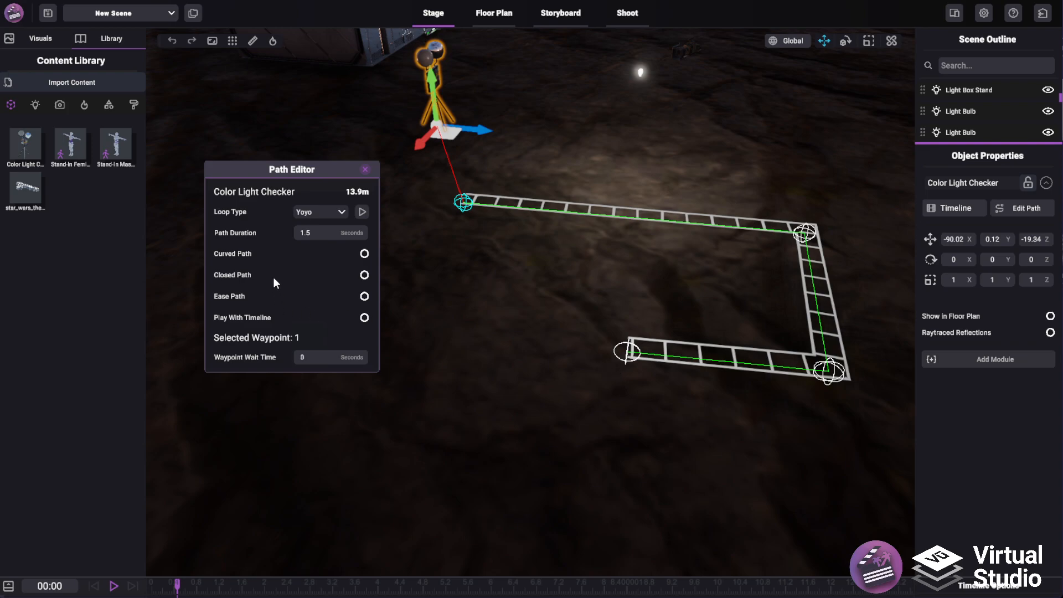
key(ctrl+a)
text(3)
Enable Curved Path and nudge the last waypoint outward
click(364, 253)
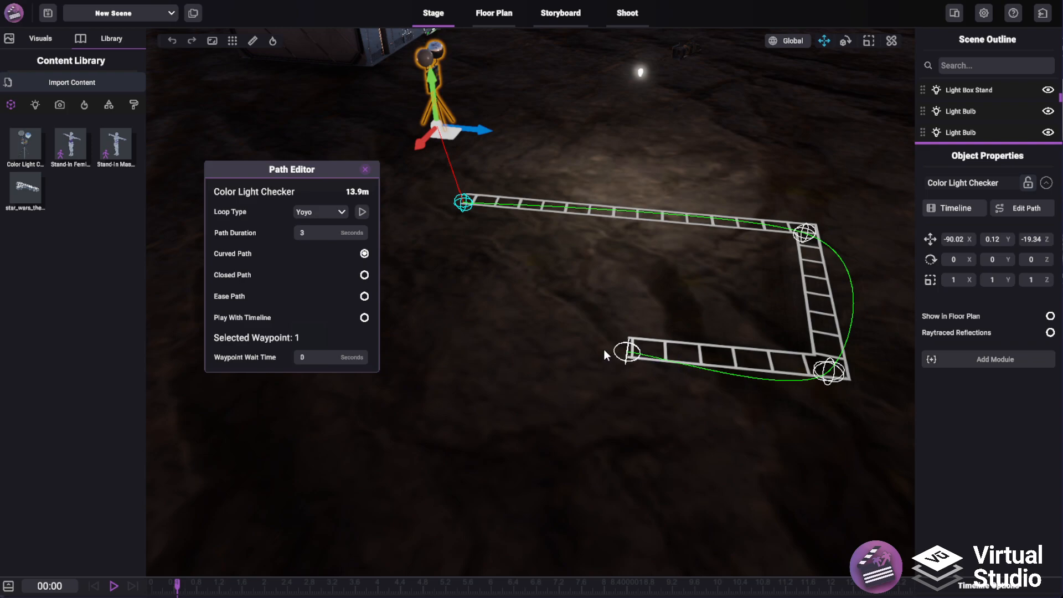
drag(635, 357, 703, 409)
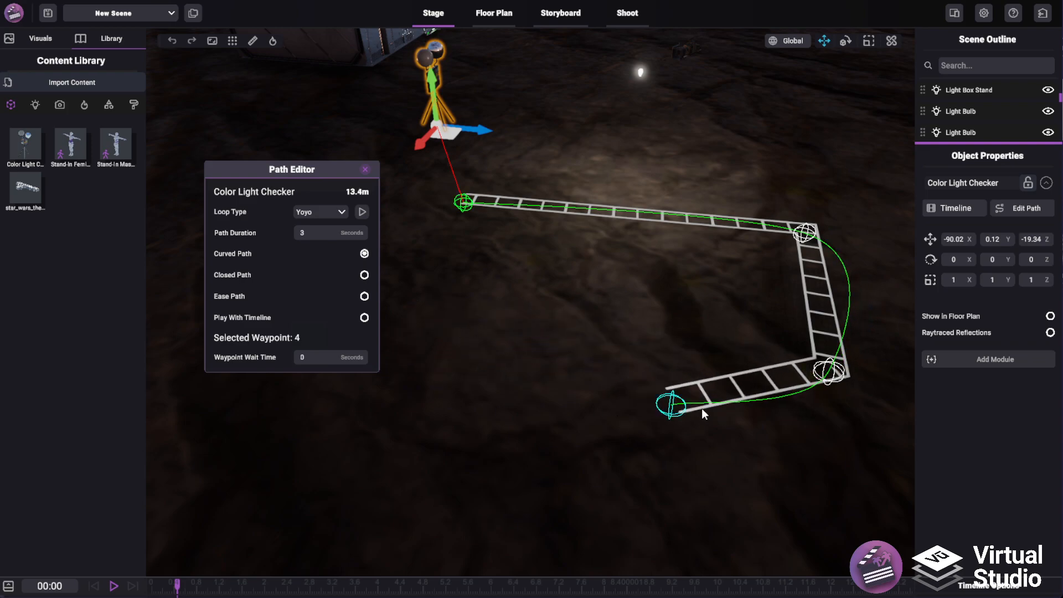
Enable Closed Path and drag the last waypoint to the start corner to form a rectangle
click(365, 276)
drag(669, 403, 447, 368)
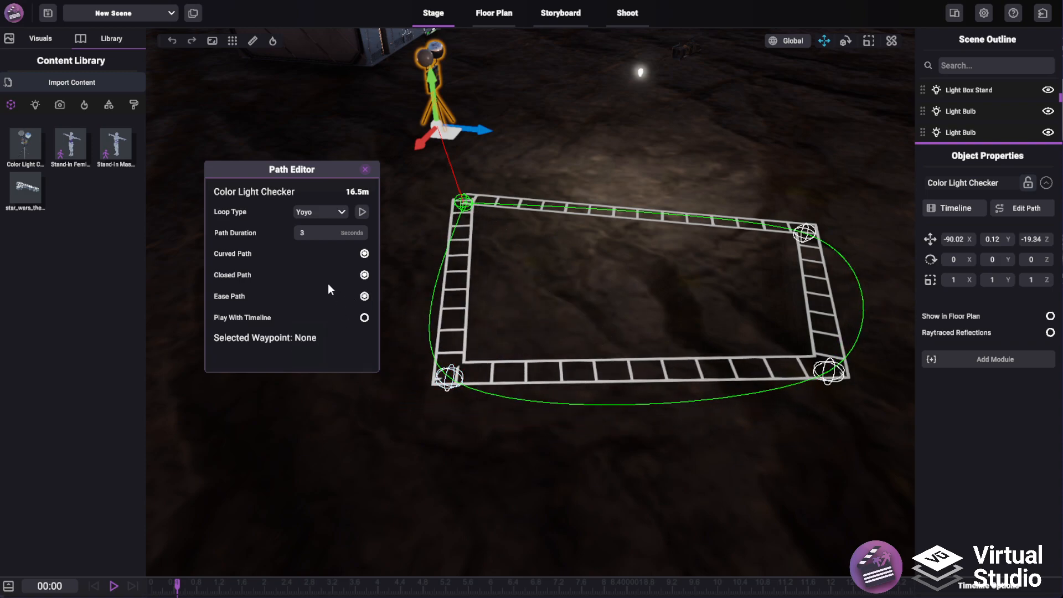
Enable Play With Timeline and preview the path animation
click(364, 319)
drag(293, 165, 273, 158)
click(341, 205)
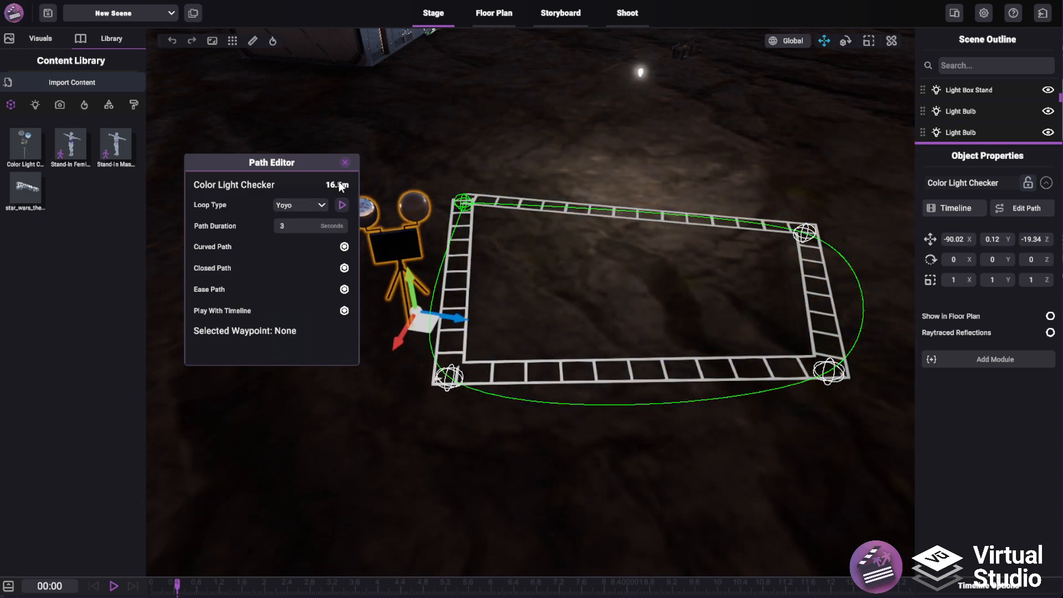
click(342, 205)
Change the loop type to Restart and preview the animation again
click(296, 206)
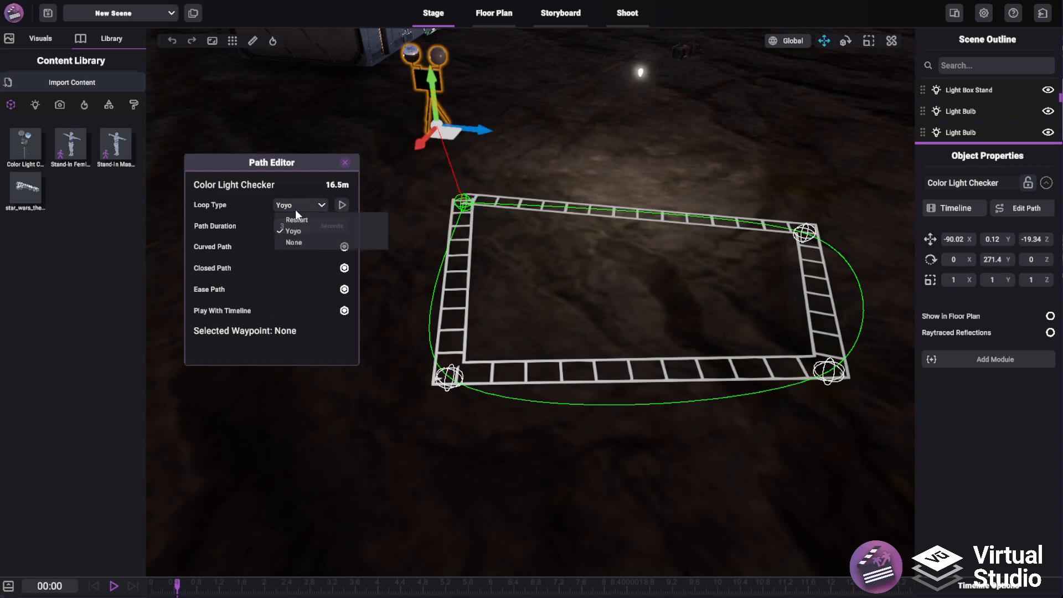
click(292, 219)
click(343, 202)
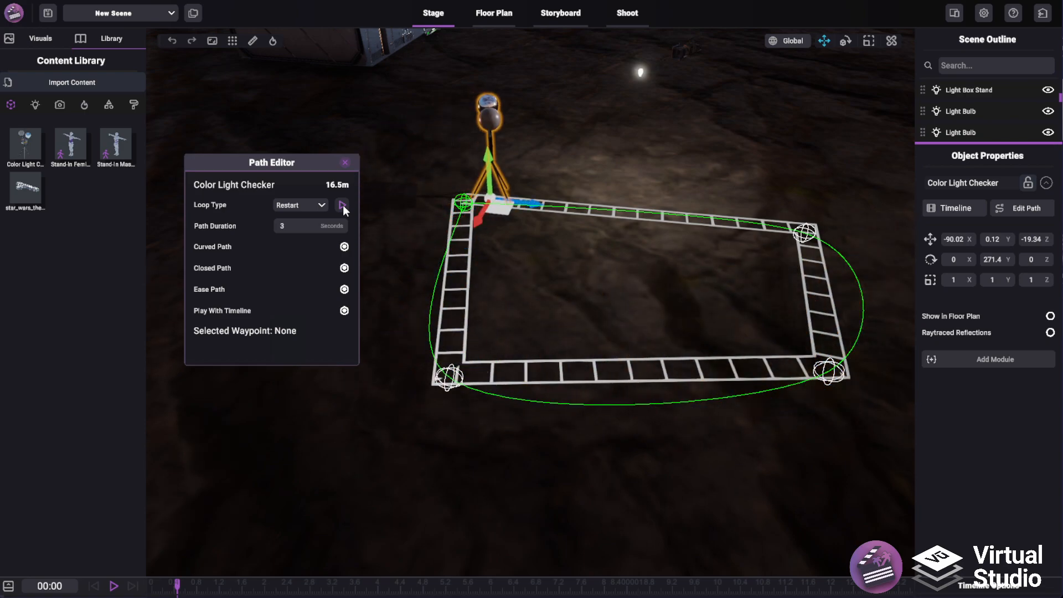
Turn off Ease Path, preview the motion and close the Path Editor
click(344, 289)
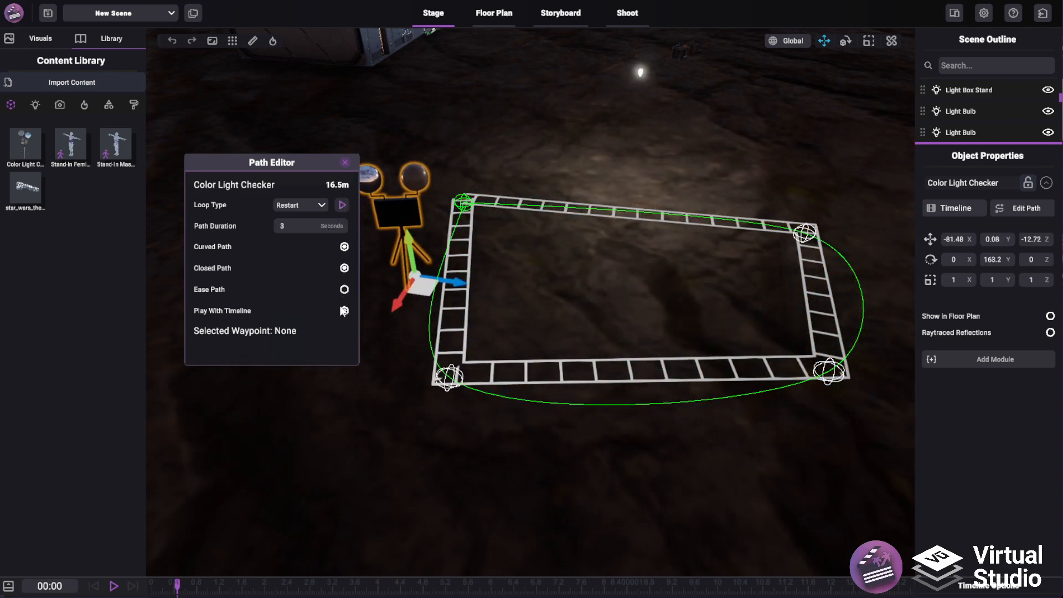
click(342, 206)
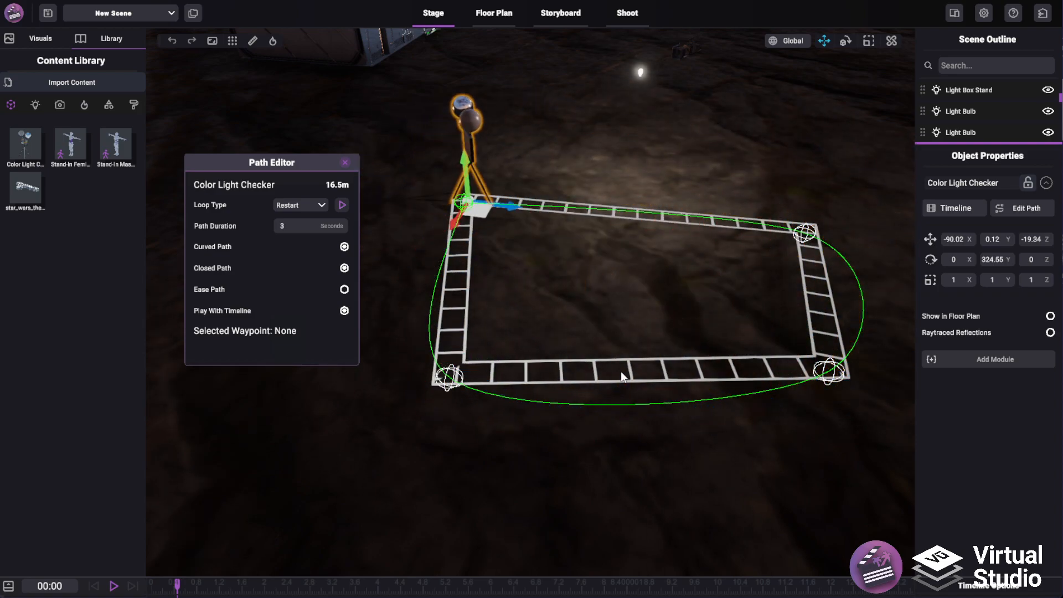
click(345, 163)
Check the scene through the Active Camera Viewfinder, then close it
right_drag(602, 420, 540, 339)
scroll(587, 307, down, 5)
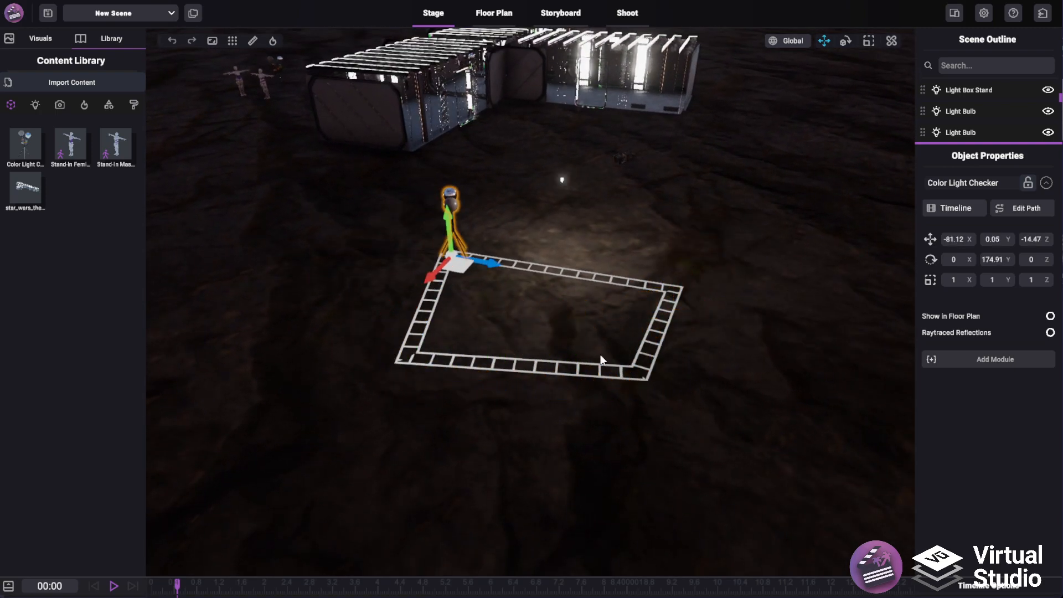
right_drag(624, 279, 615, 344)
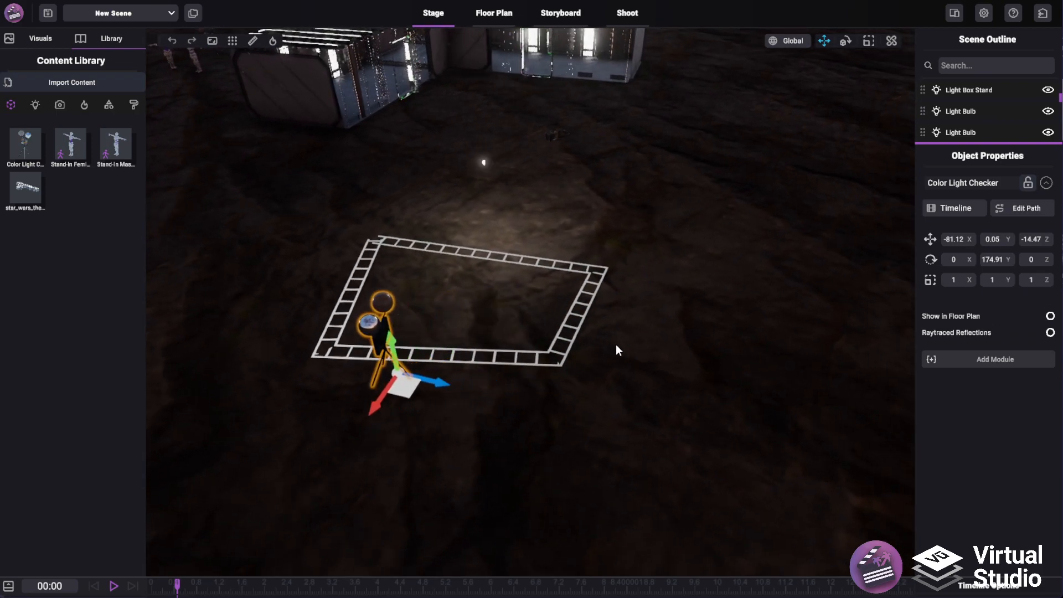
right_drag(514, 225, 477, 179)
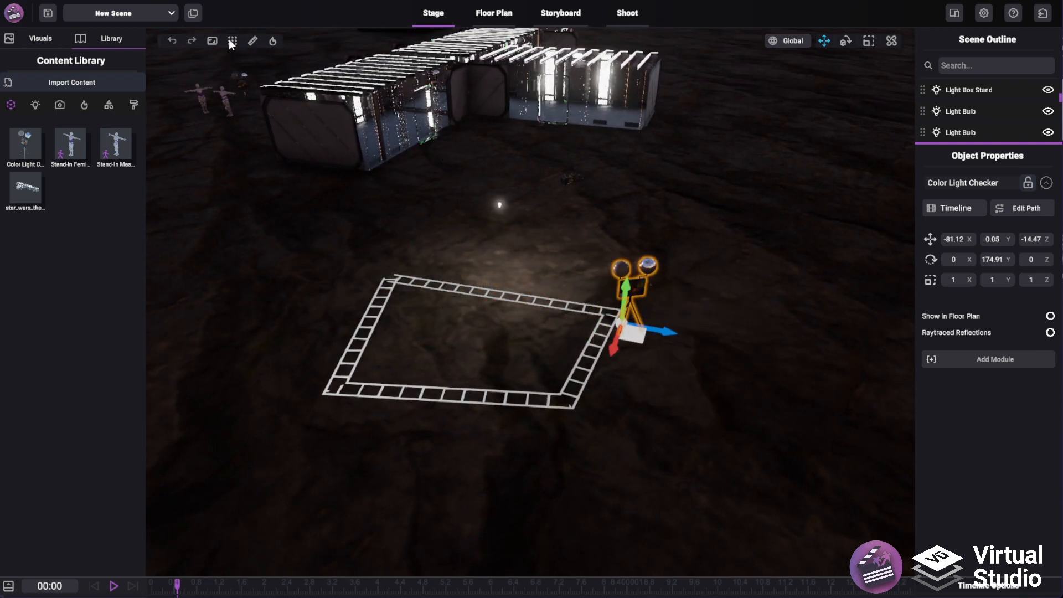
click(212, 41)
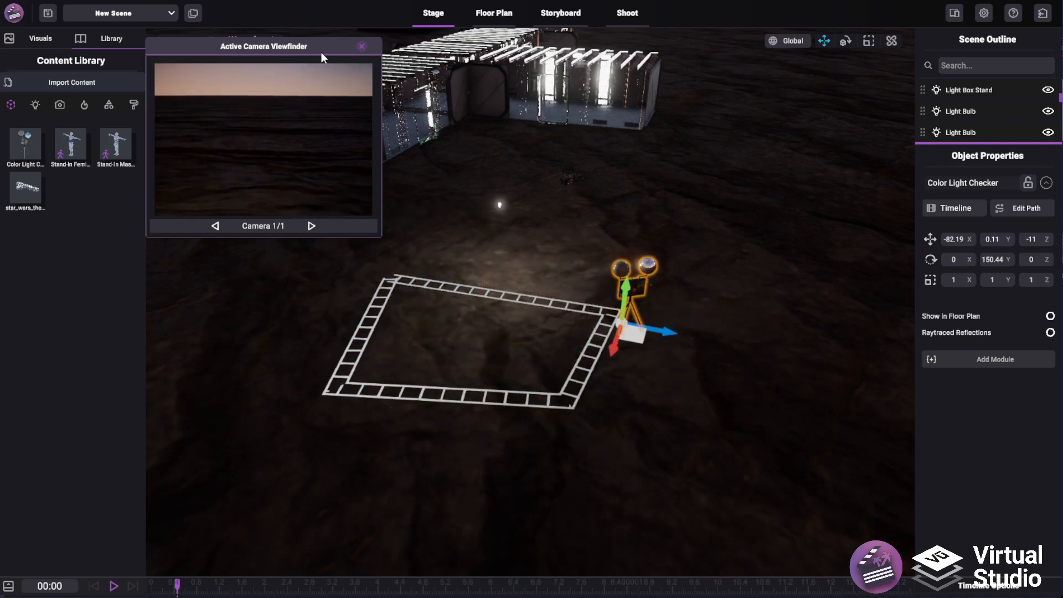
drag(322, 52, 373, 118)
click(413, 112)
Compare the checker's path layout between the Stage view and the Floor Plan
right_drag(522, 282, 471, 274)
scroll(471, 274, up, 4)
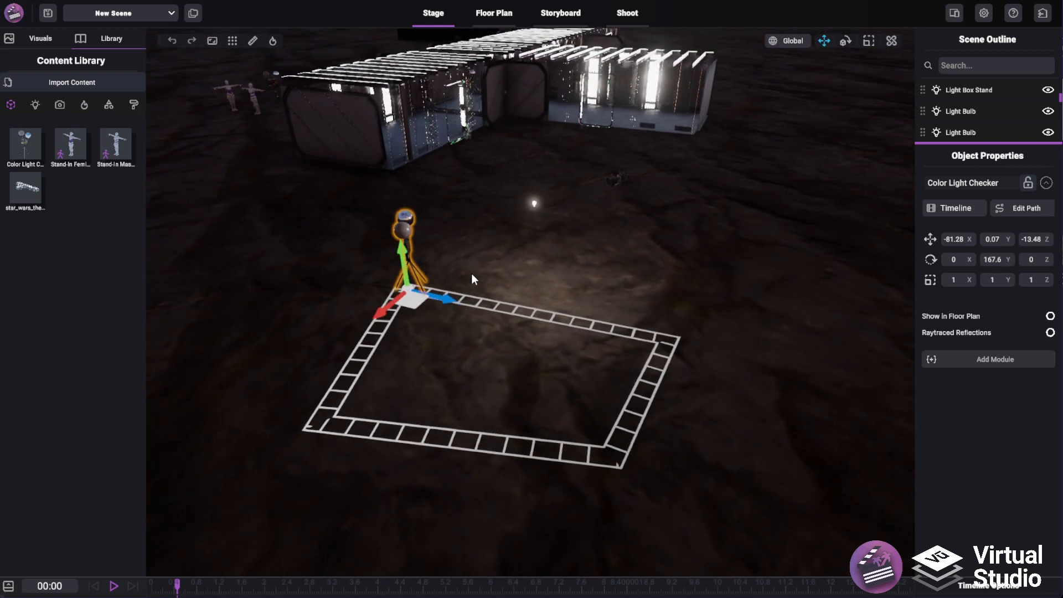
middle_drag(382, 265, 417, 231)
scroll(416, 230, up, 1)
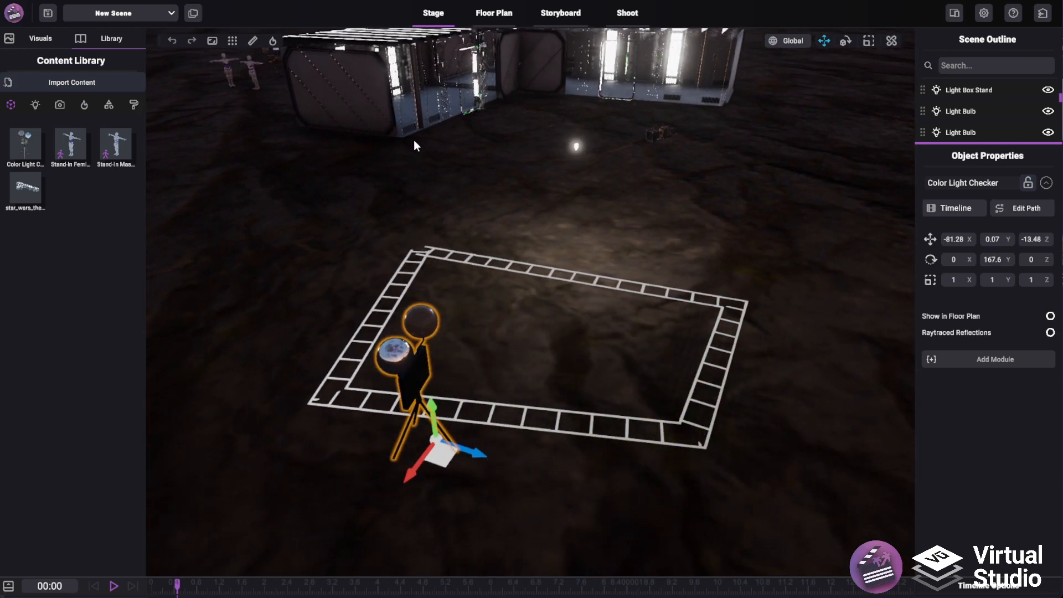
click(501, 15)
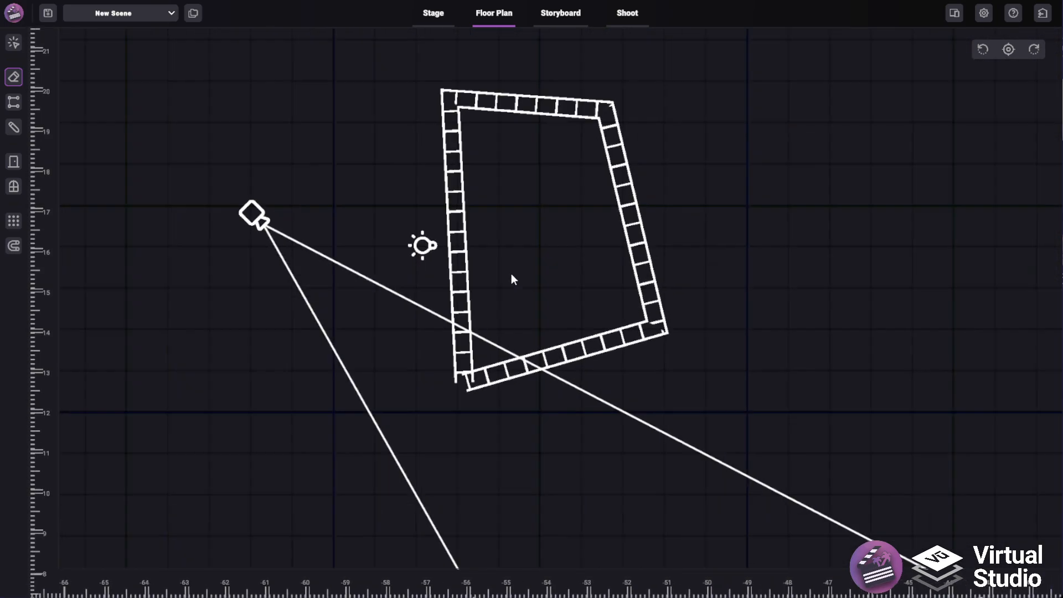
click(434, 14)
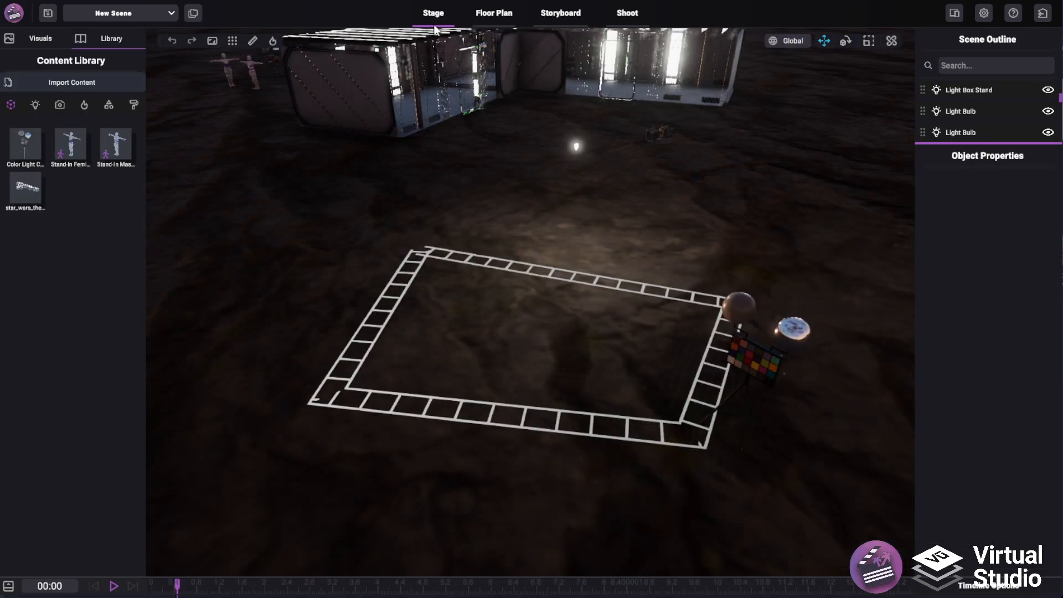
click(396, 232)
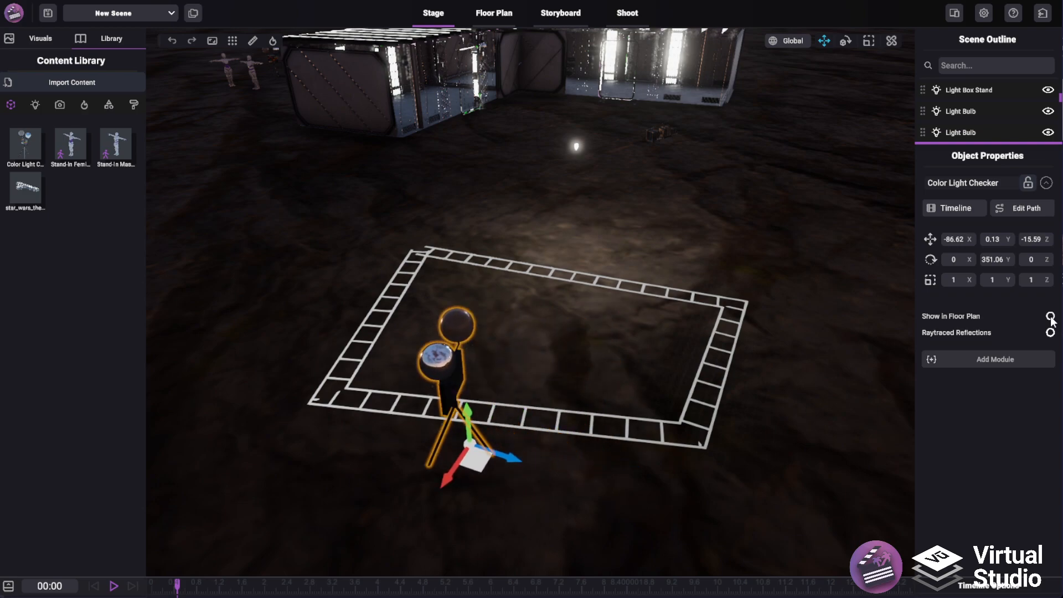
click(501, 22)
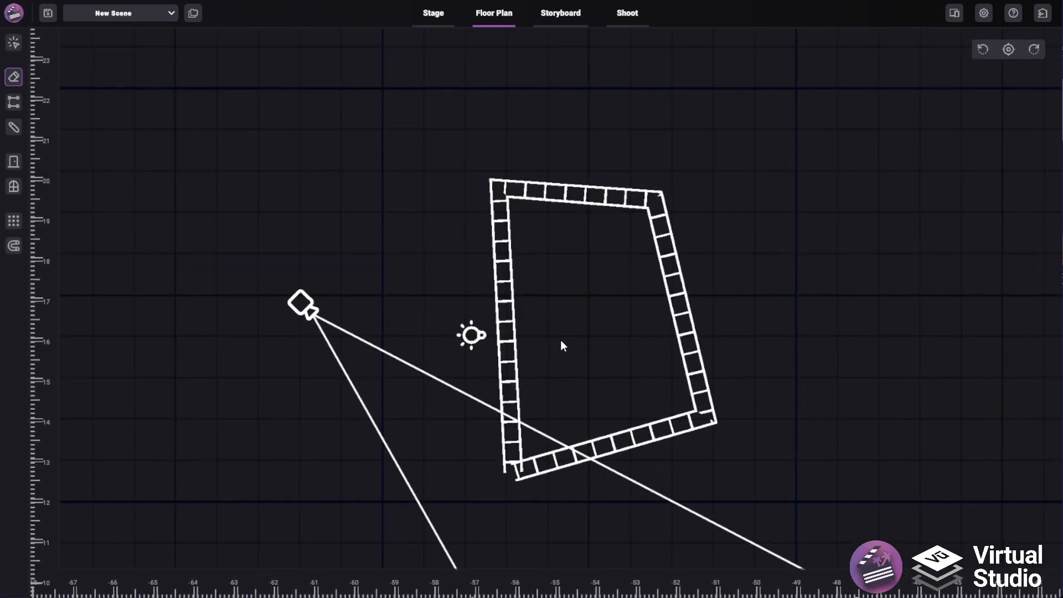
click(435, 13)
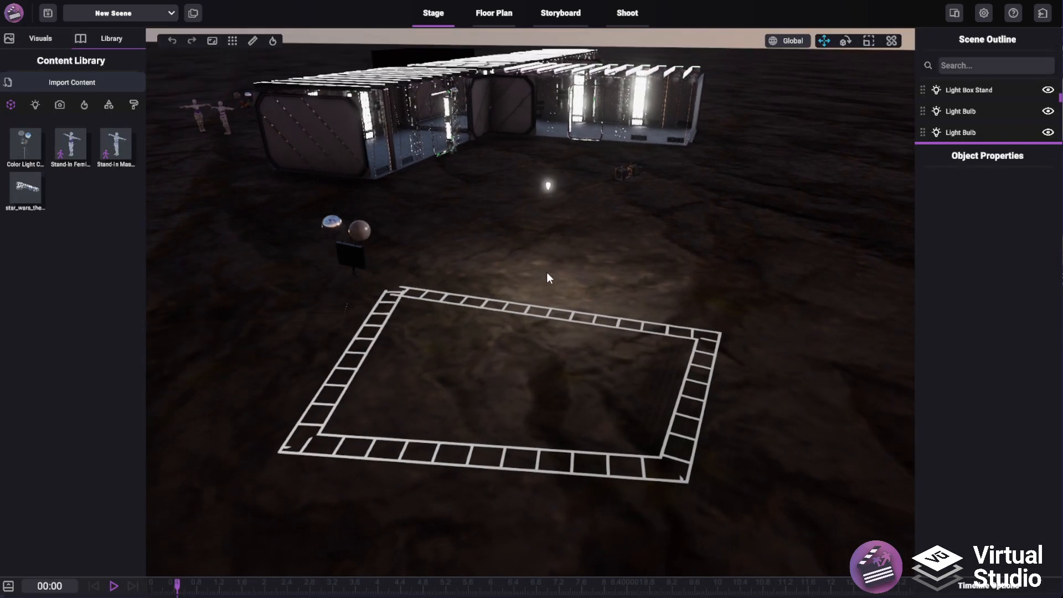
click(504, 11)
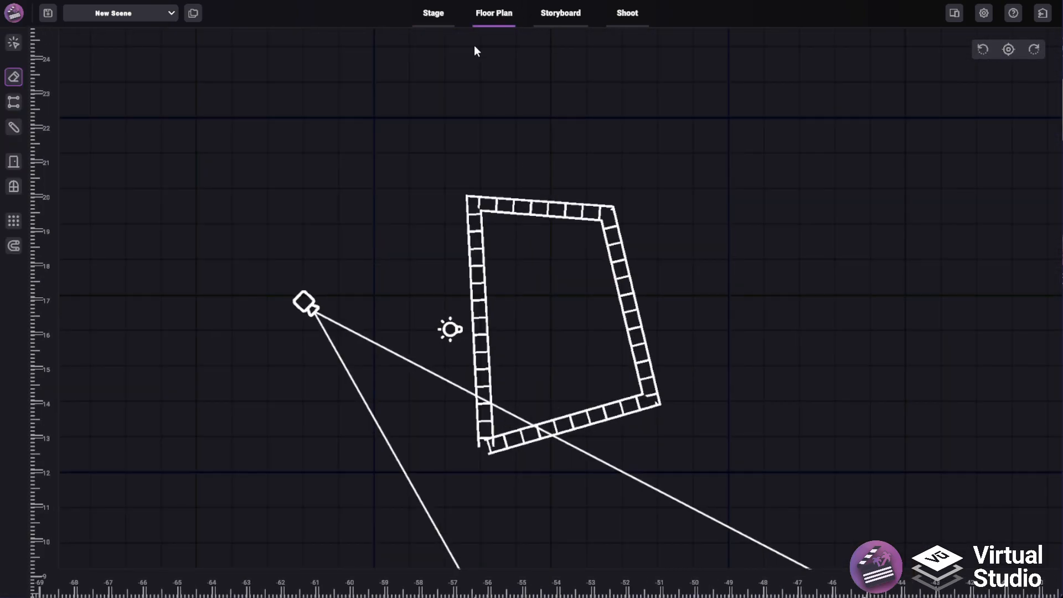
click(431, 16)
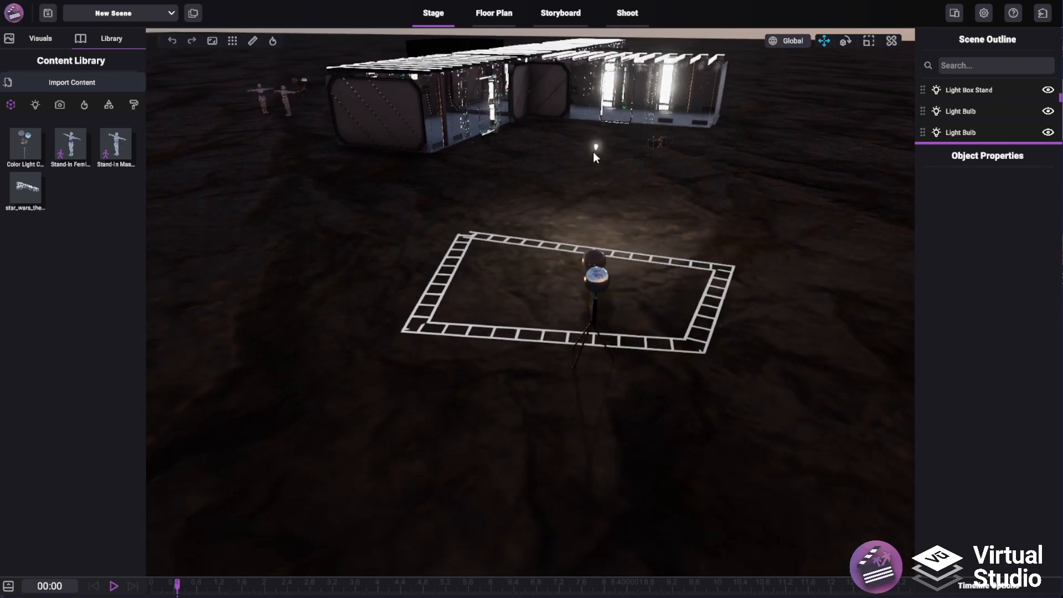
Select the light bulb, open its path editing and place waypoints around the outside of the taped rectangle
drag(596, 150, 579, 210)
click(1046, 183)
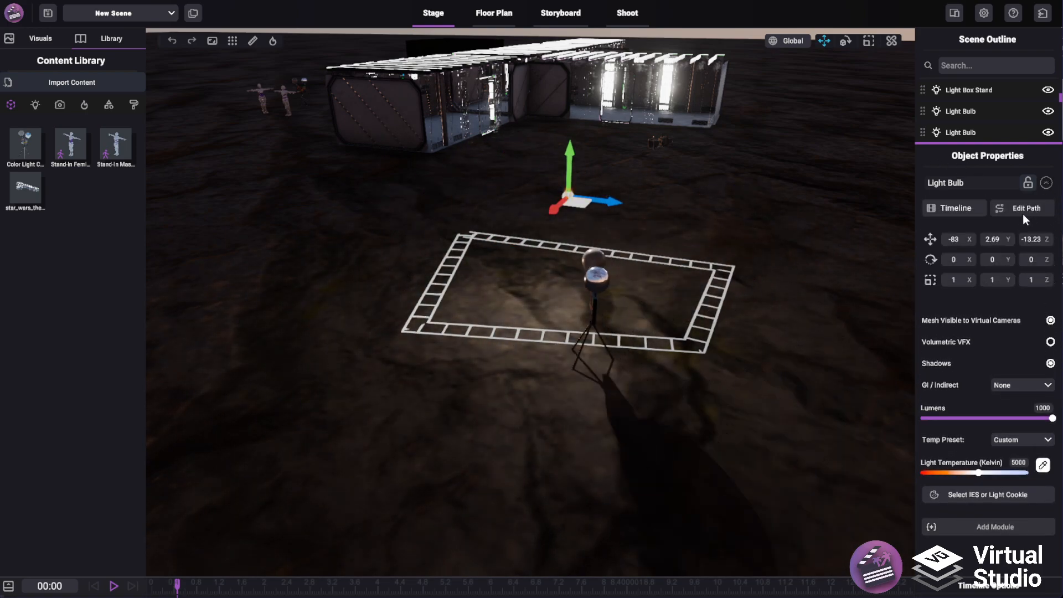
click(1022, 208)
click(683, 206)
click(830, 276)
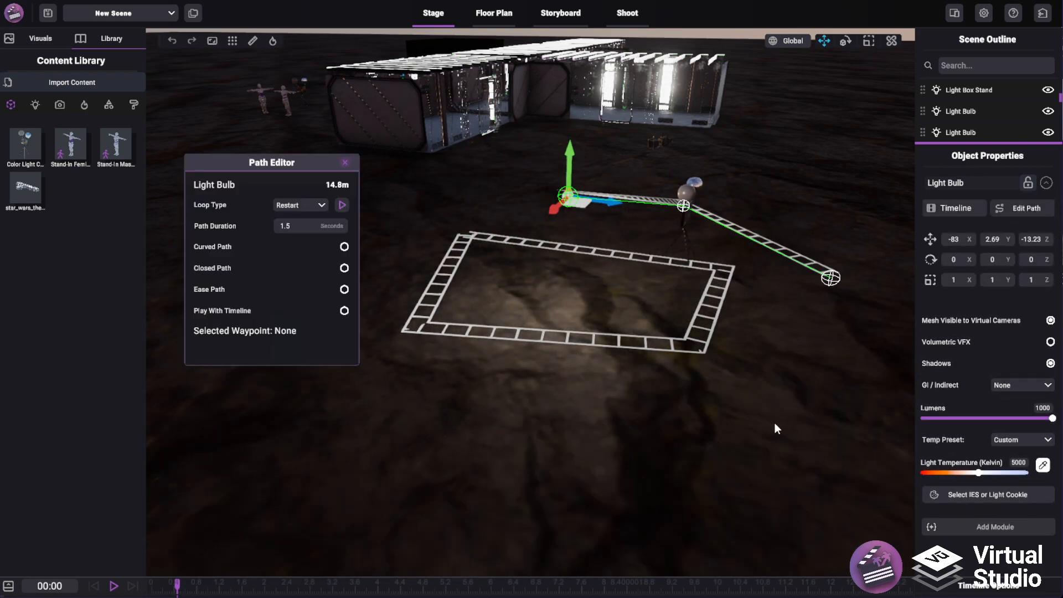
click(774, 423)
click(520, 443)
click(349, 389)
click(397, 216)
click(472, 196)
click(512, 199)
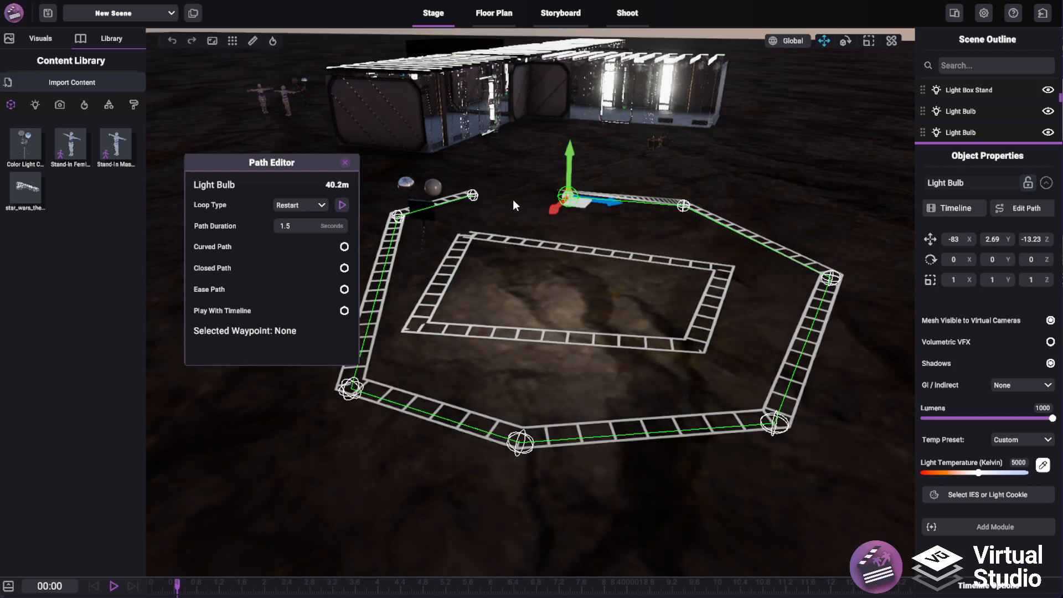
Reopen the light bulb's Path Editor and delete three of the path's waypoints
click(345, 163)
right_drag(450, 193, 745, 251)
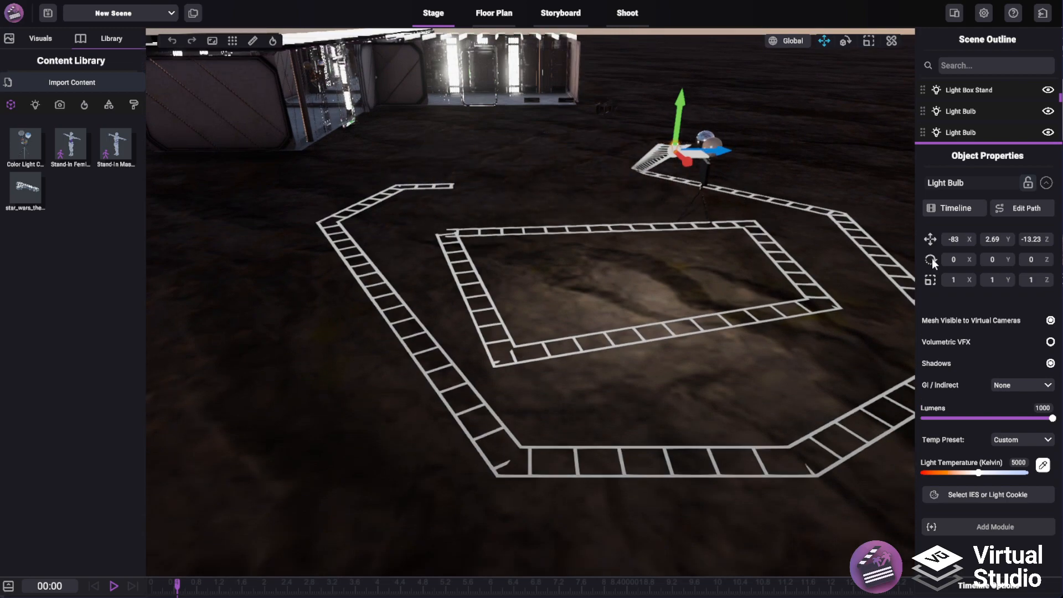
click(1033, 213)
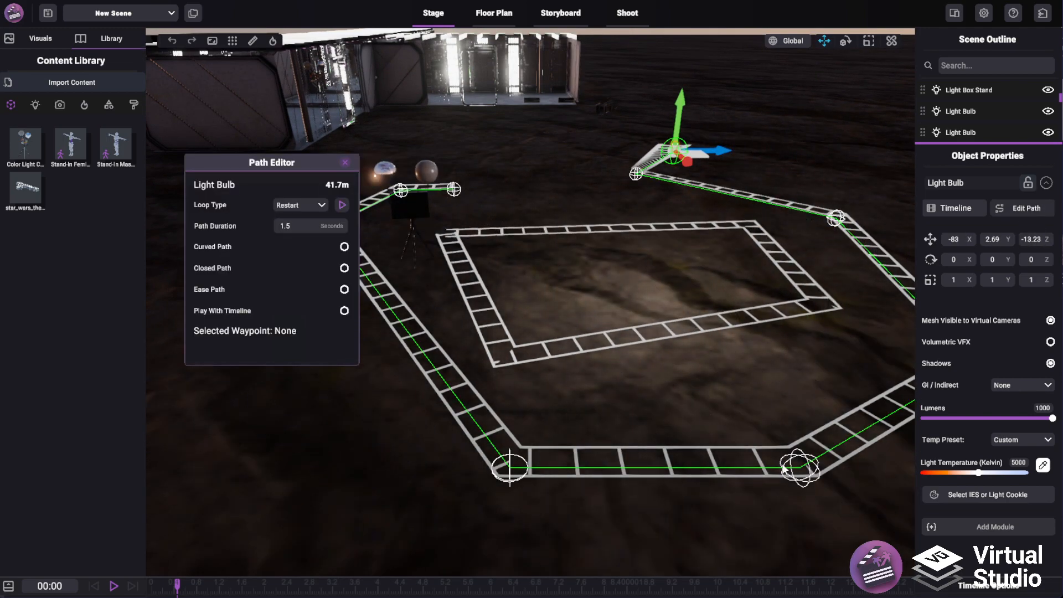
right_click(515, 467)
right_click(455, 188)
right_click(402, 190)
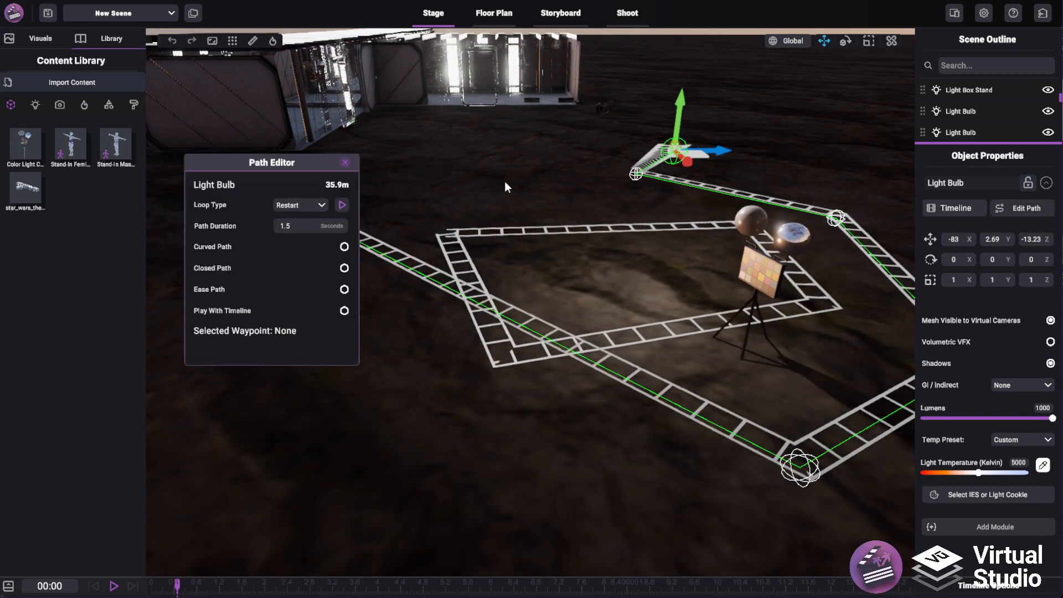
Drag the remaining waypoints to reshape the light's path into a loop above the rectangle
right_drag(503, 183, 432, 191)
drag(426, 215, 714, 121)
right_drag(725, 138, 858, 297)
drag(765, 553, 838, 415)
drag(628, 148, 338, 221)
right_drag(591, 274, 604, 194)
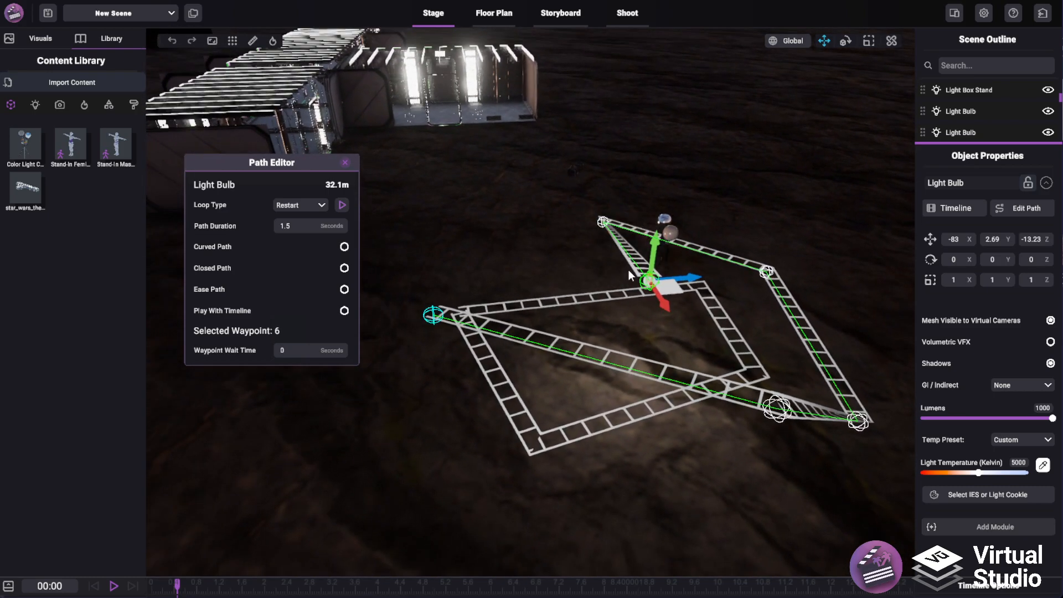
drag(649, 280, 484, 281)
drag(857, 420, 850, 330)
drag(766, 271, 790, 201)
drag(604, 223, 610, 145)
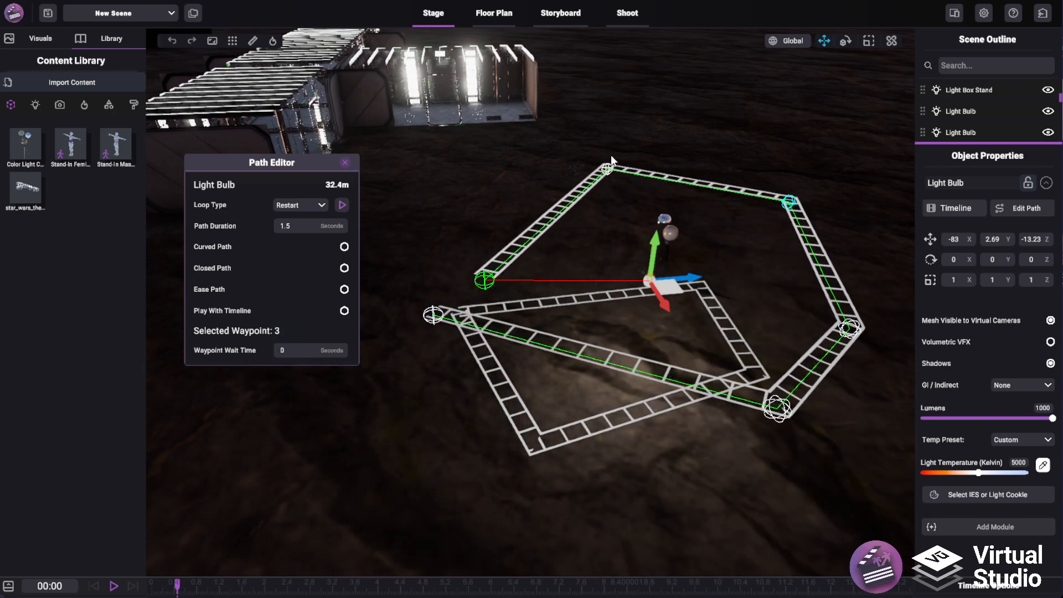
drag(483, 280, 473, 259)
right_drag(587, 271, 607, 171)
key(a)
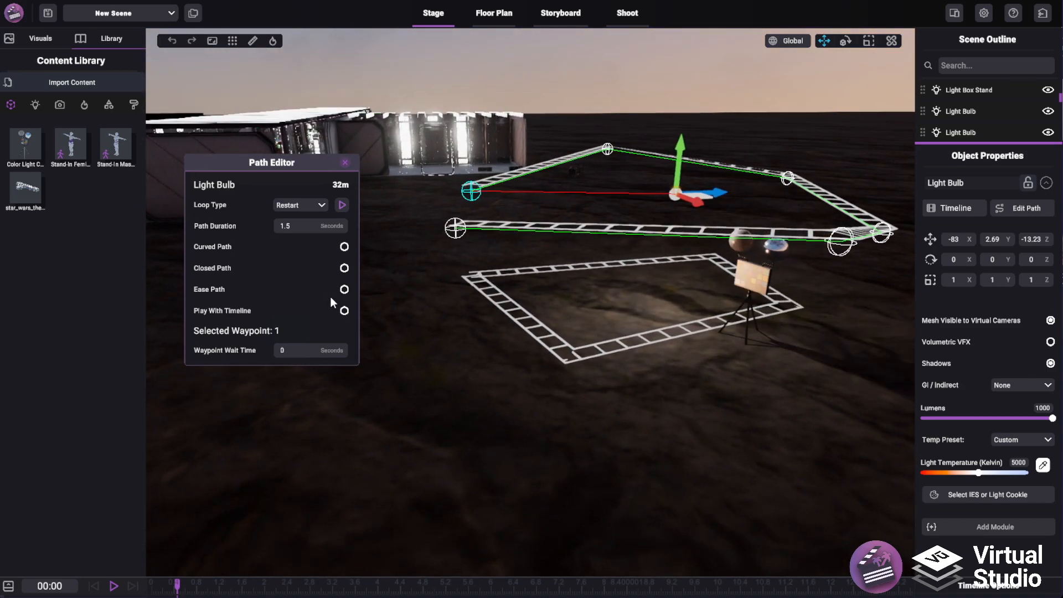
Enable Closed Path and Curved Path, keep the loop type on Restart, and preview the light's motion
click(344, 268)
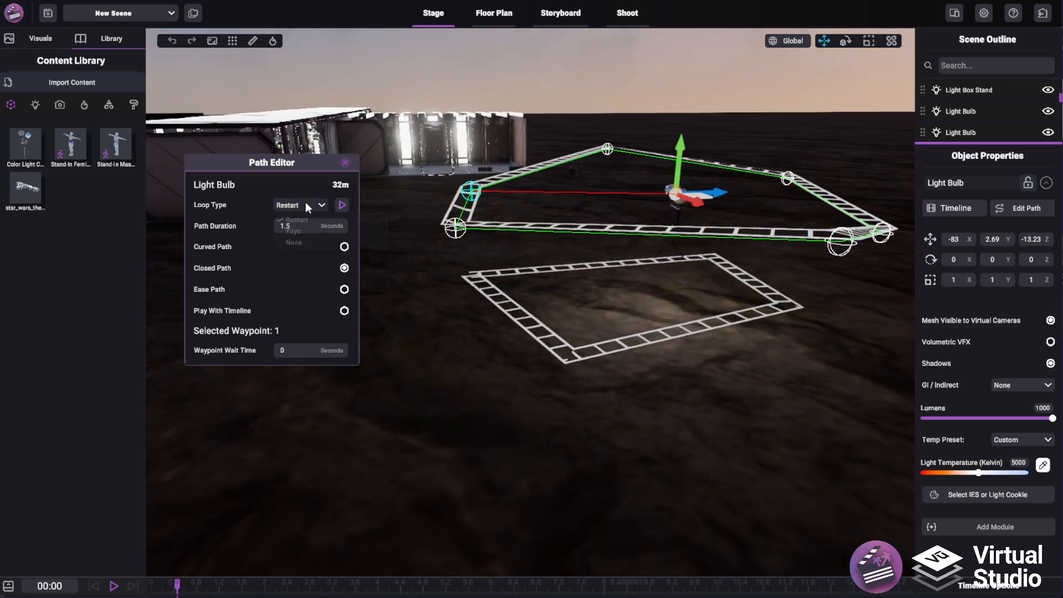
click(305, 203)
click(300, 219)
click(344, 246)
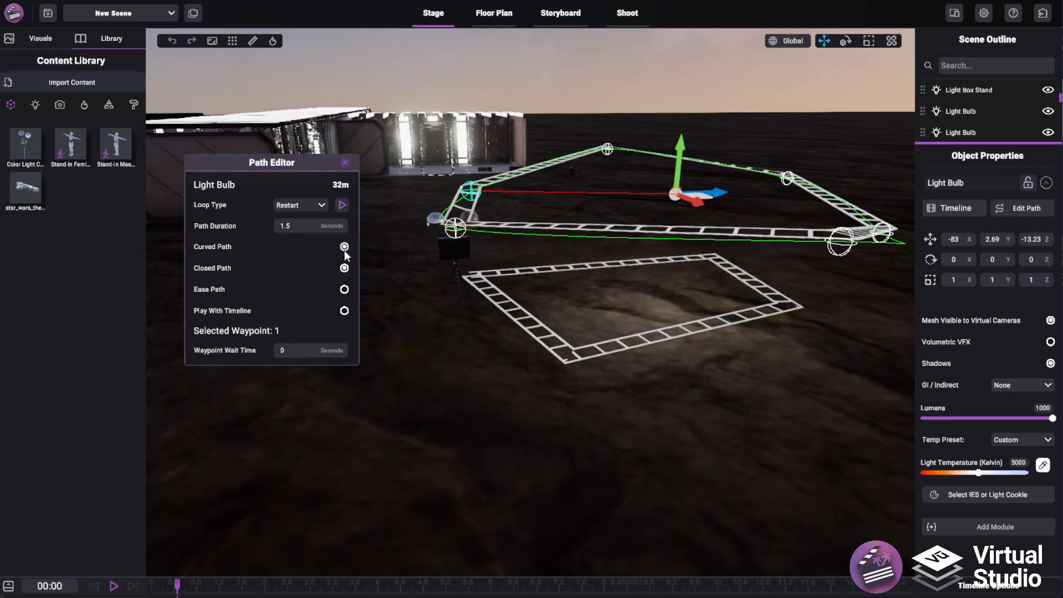
click(342, 201)
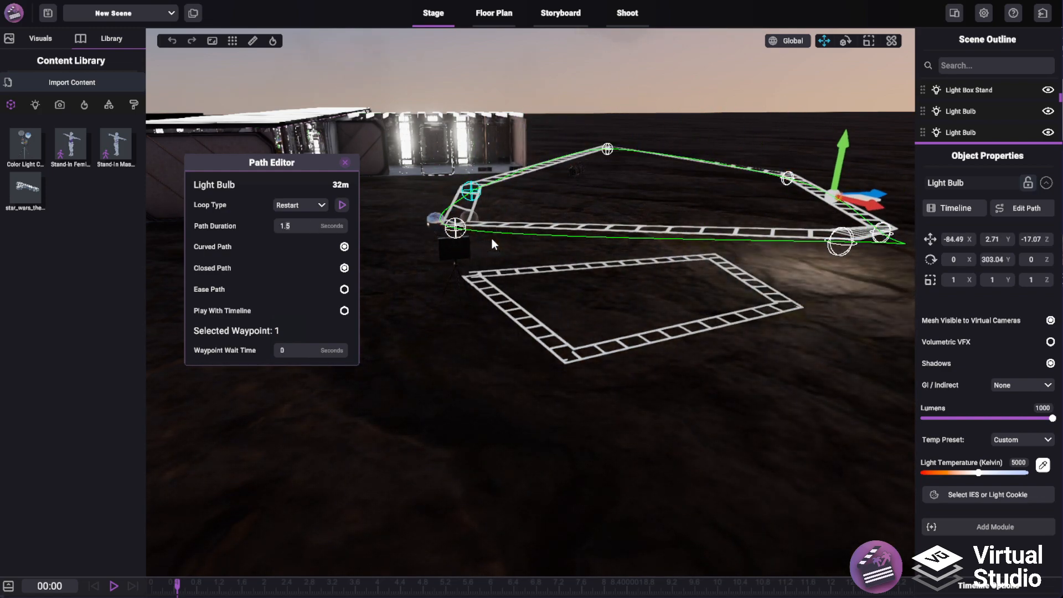
Set the light's path duration to 5 seconds and close the Path Editor
key(BackSpace)
key(BackSpace)
key(BackSpace)
text(5)
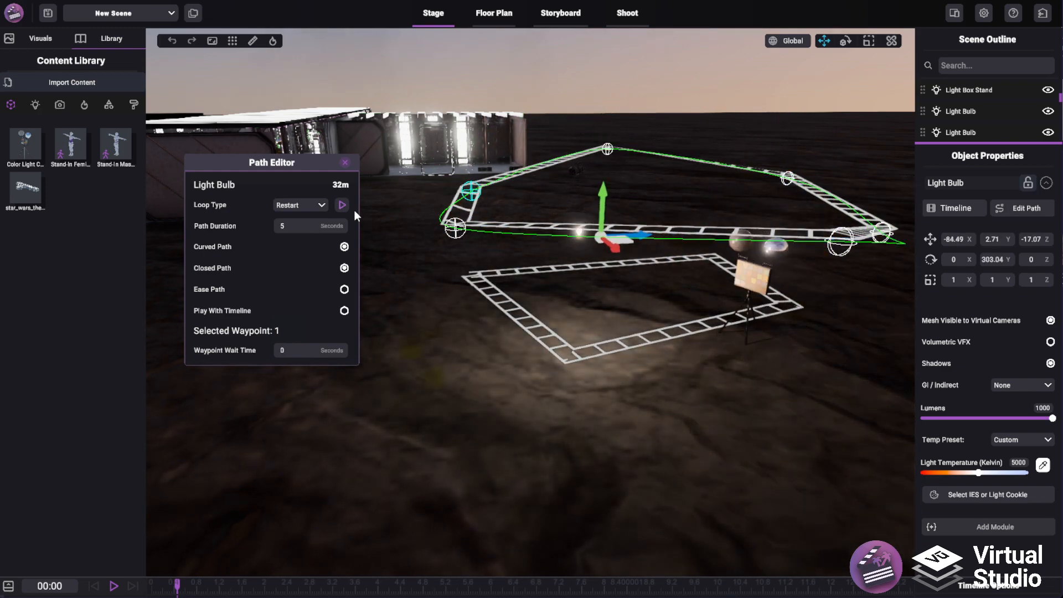
click(346, 161)
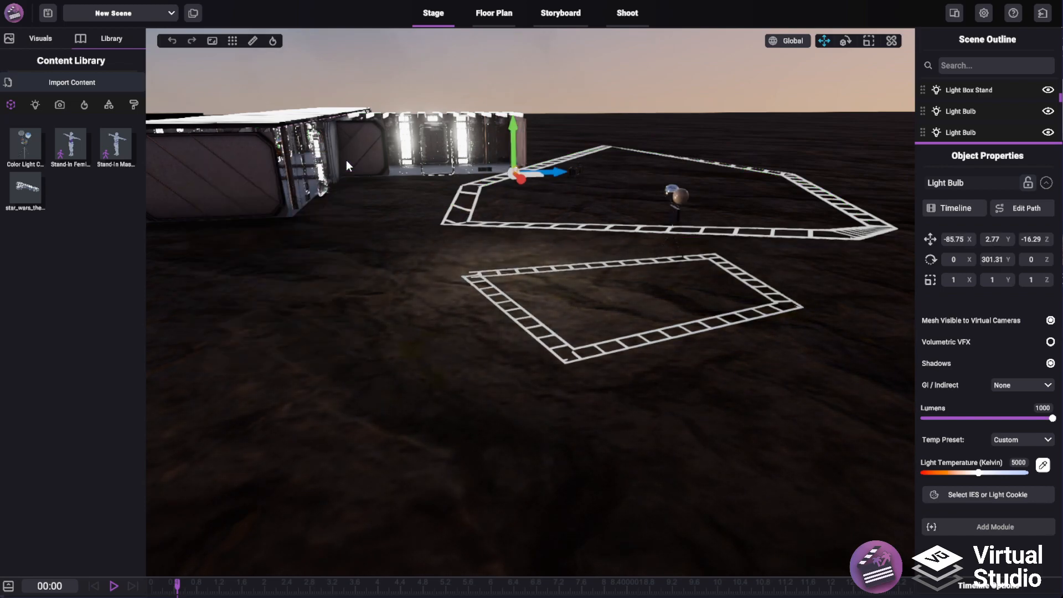
right_drag(839, 280, 446, 421)
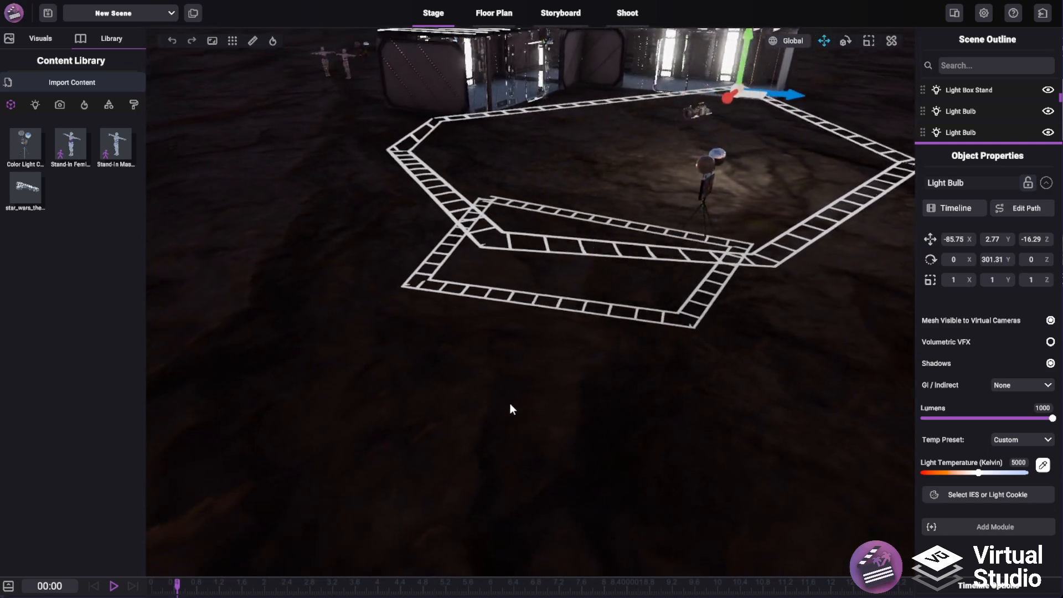